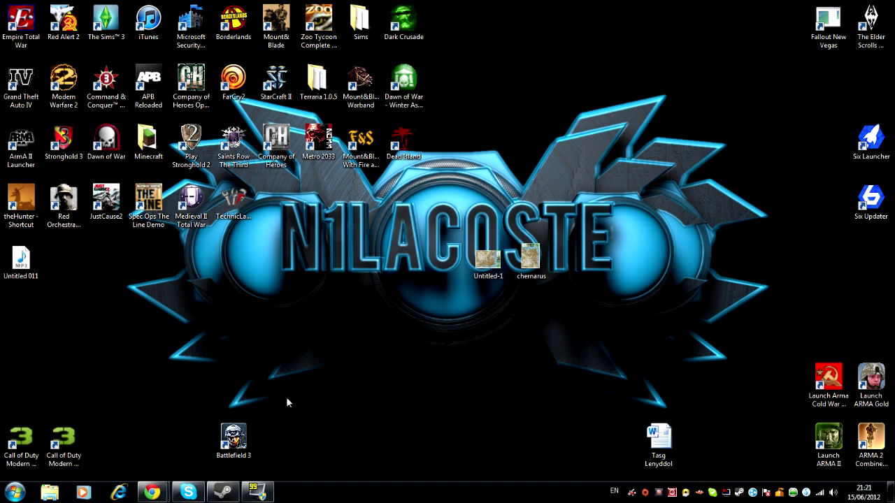
- Review the ARMA II: Combined Operations Steam page: the £24.99 price and its bundle contents
click(225, 488)
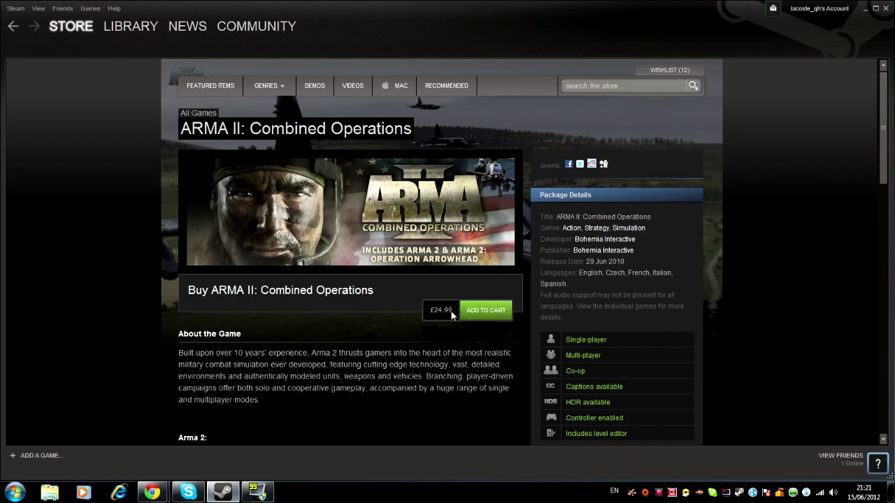
drag(451, 311, 428, 310)
click(425, 316)
scroll(137, 285, down, 12)
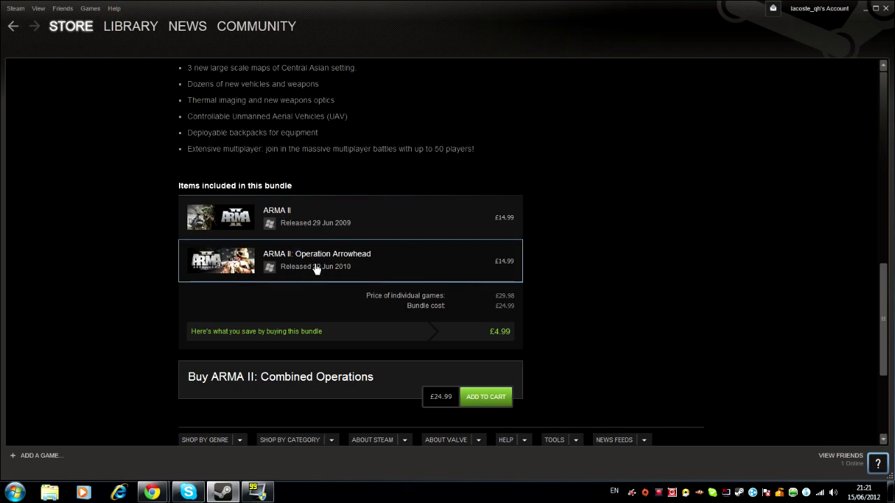
mouse_move(316, 269)
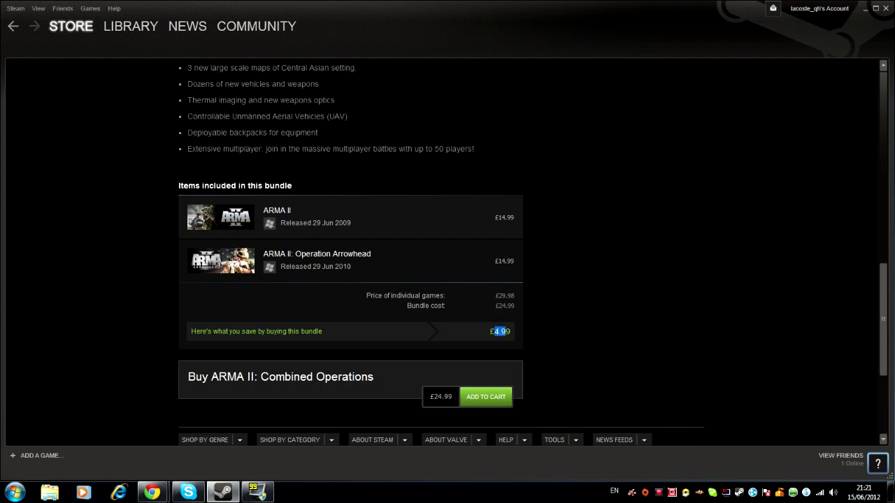
scroll(576, 331, up, 10)
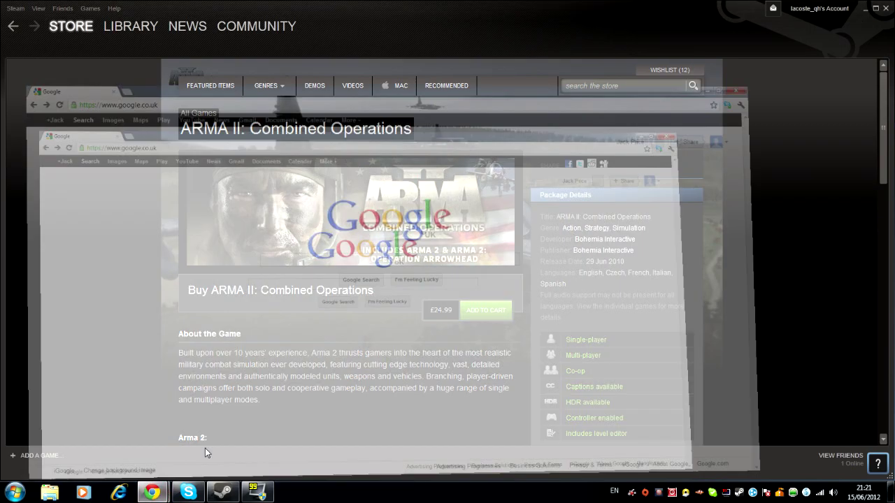
- Google 'six updater' and open the Six Updater website from the results
click(205, 448)
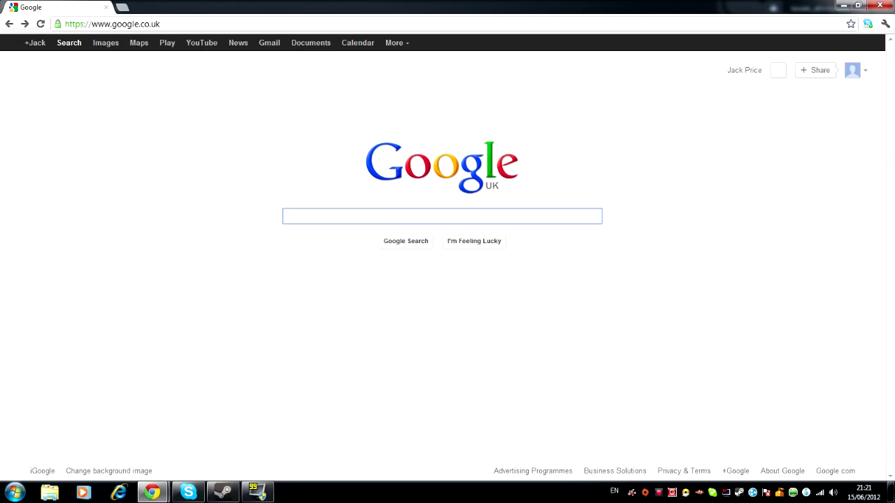
text(six)
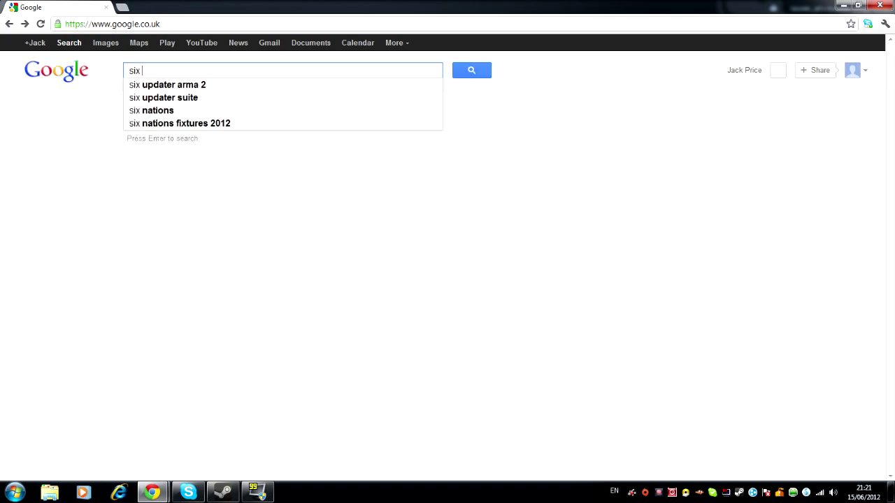
text( updater)
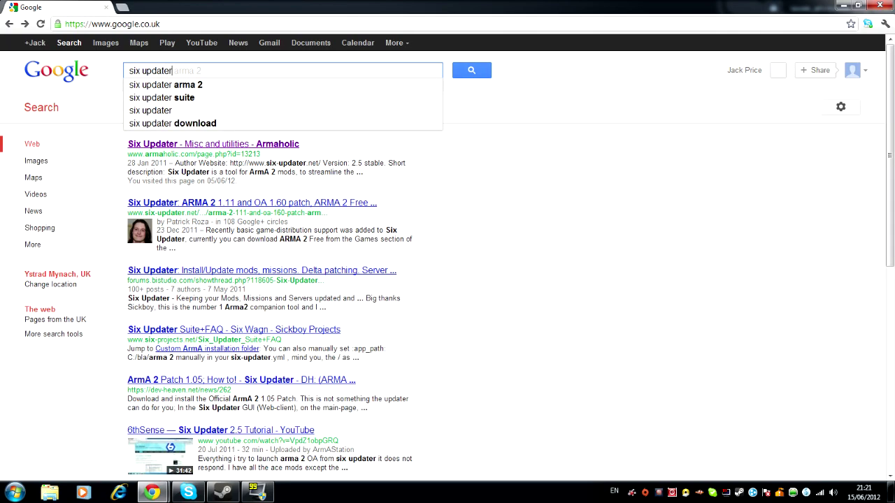
key(Return)
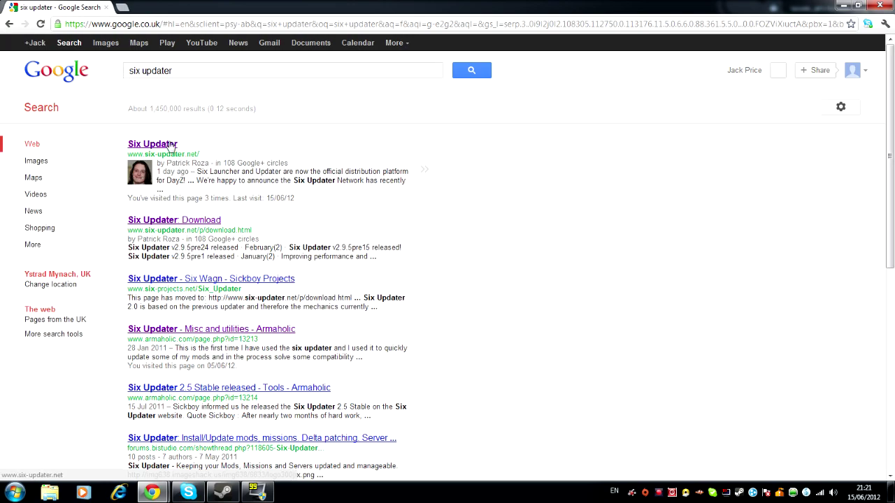
click(172, 145)
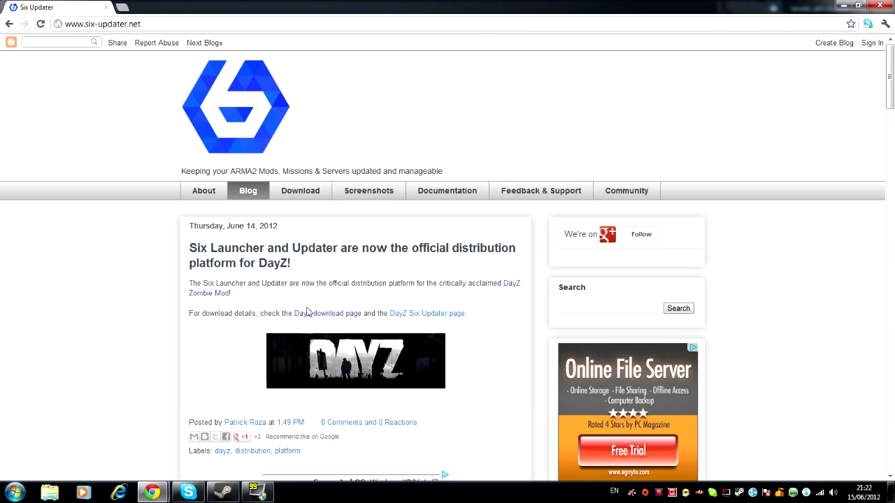
- View the Six Updater download page listing version 2.9.6pre, then minimize the browser
click(321, 193)
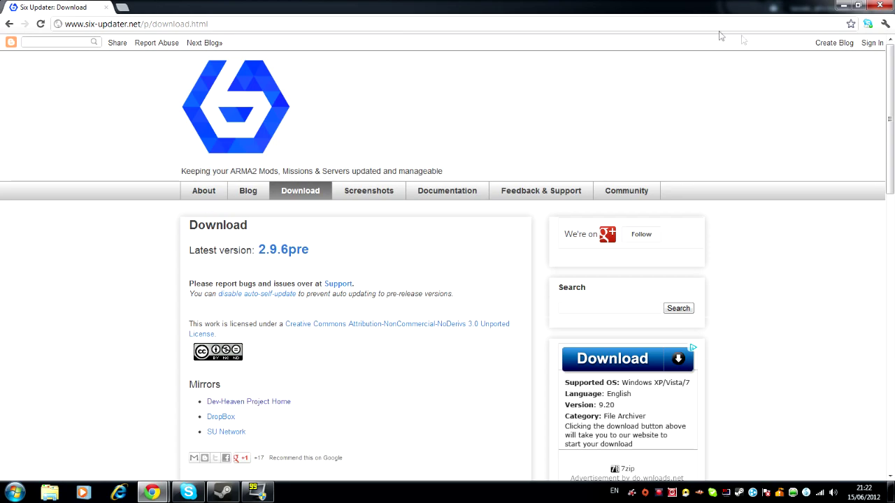
click(843, 5)
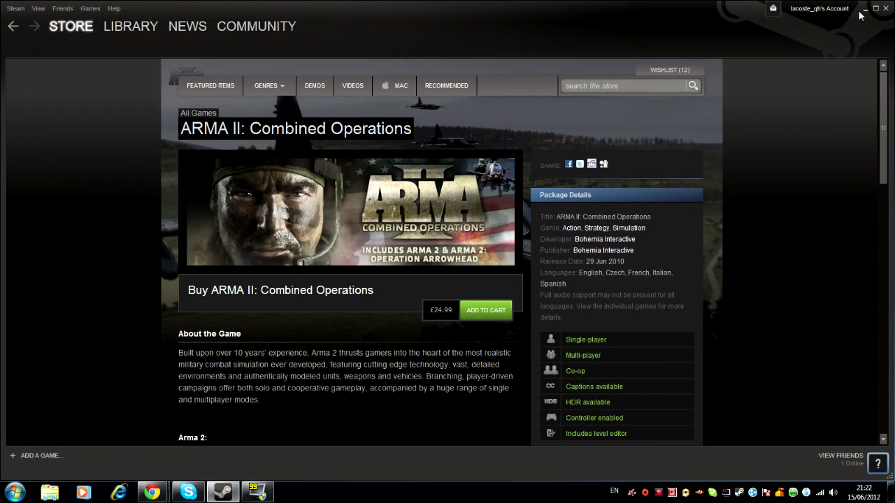
- Minimize Steam and shift the Six Launcher and Six Updater desktop shortcuts left
click(861, 11)
drag(812, 126, 875, 252)
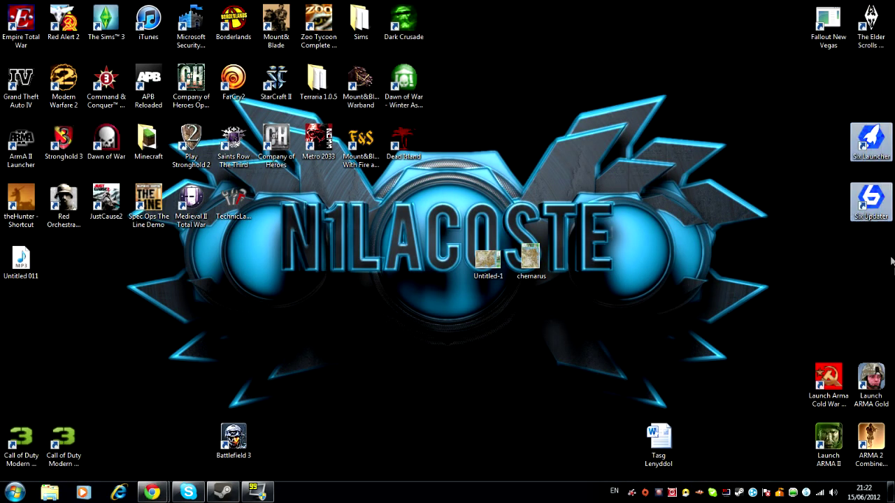
drag(867, 143, 782, 143)
click(720, 160)
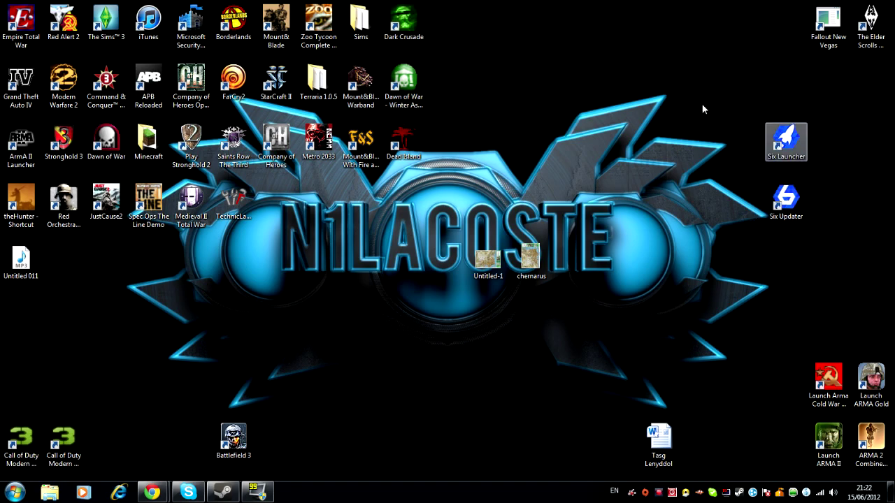
click(790, 145)
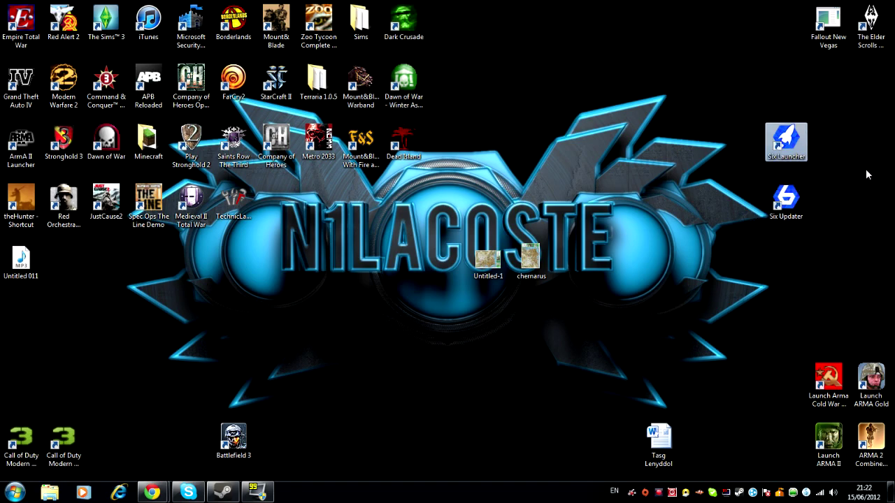
click(834, 173)
- Return Six Launcher to the right edge, move Six Updater toward the top, and launch it
drag(834, 173, 741, 98)
click(741, 98)
drag(777, 155, 861, 155)
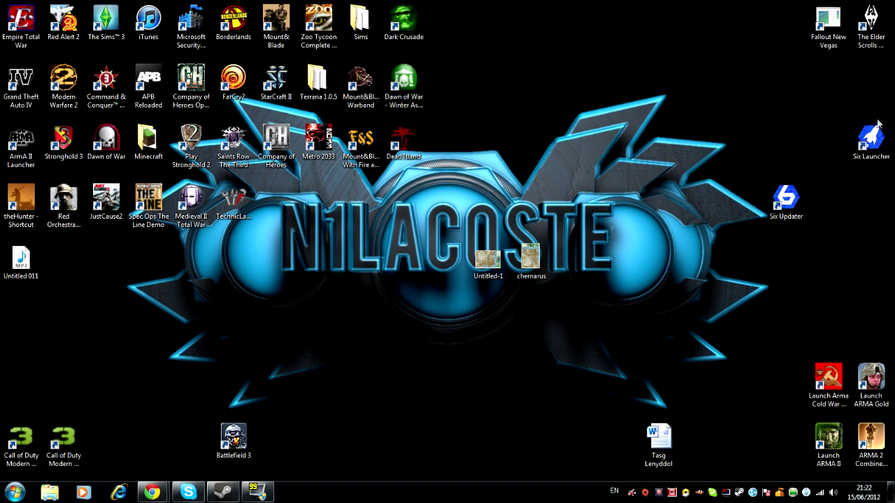
drag(785, 199, 737, 81)
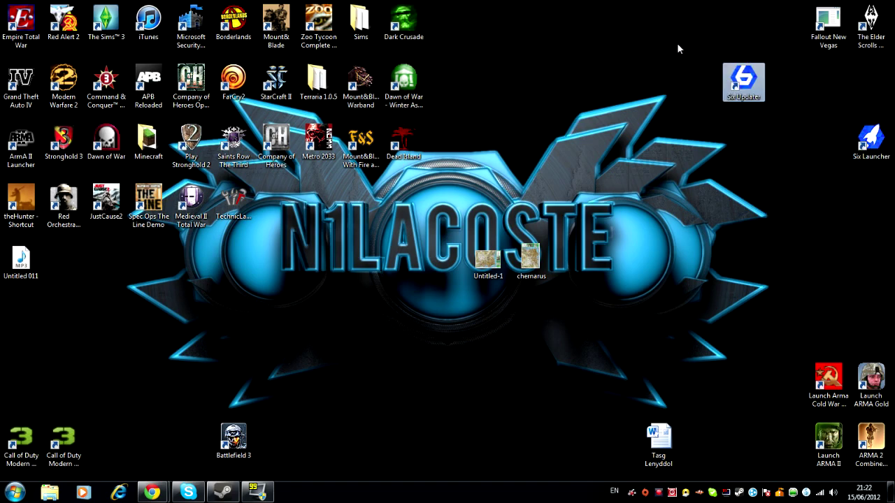
double_click(745, 84)
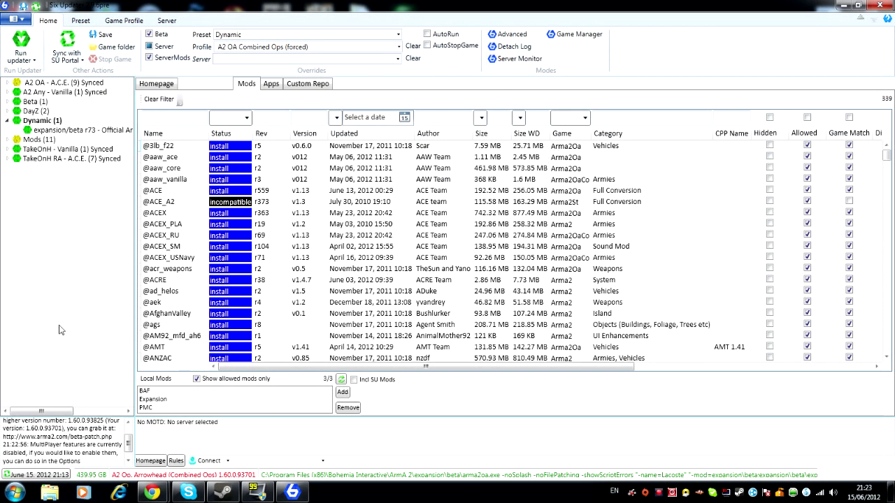
- Collapse the Dynamic (1) preset in the tree and bring up the preset context menu
click(7, 121)
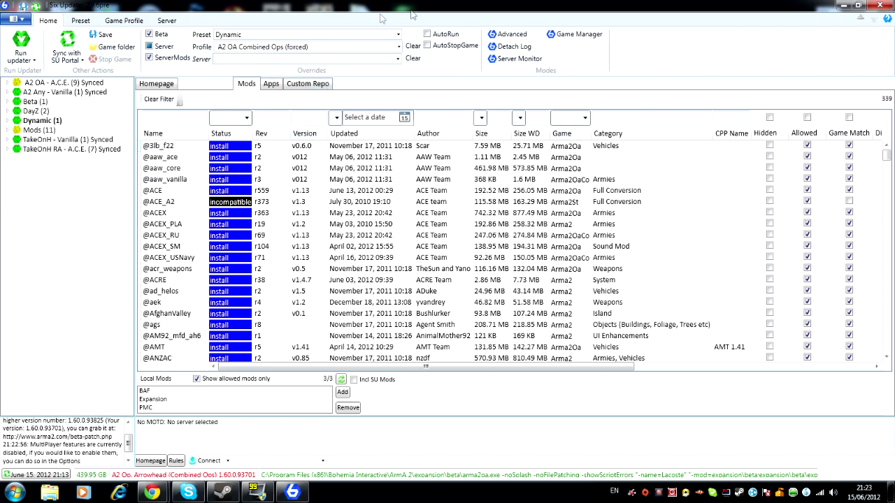
right_click(40, 186)
- Create a new preset, rename it 'DayZ', and select its expansion/beta r73 entry
click(79, 195)
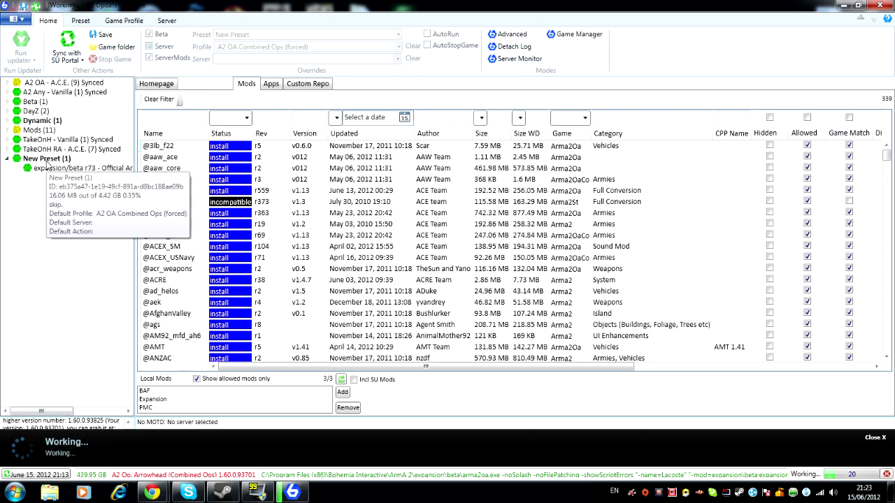
right_click(49, 161)
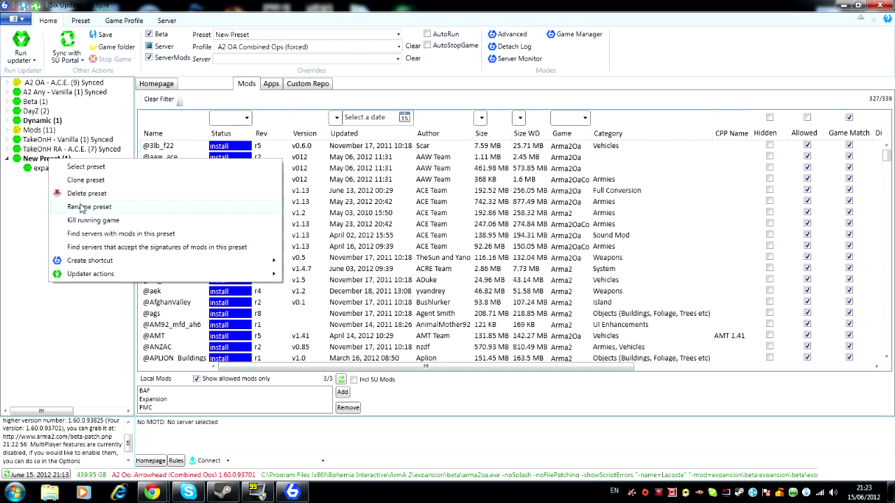
click(83, 208)
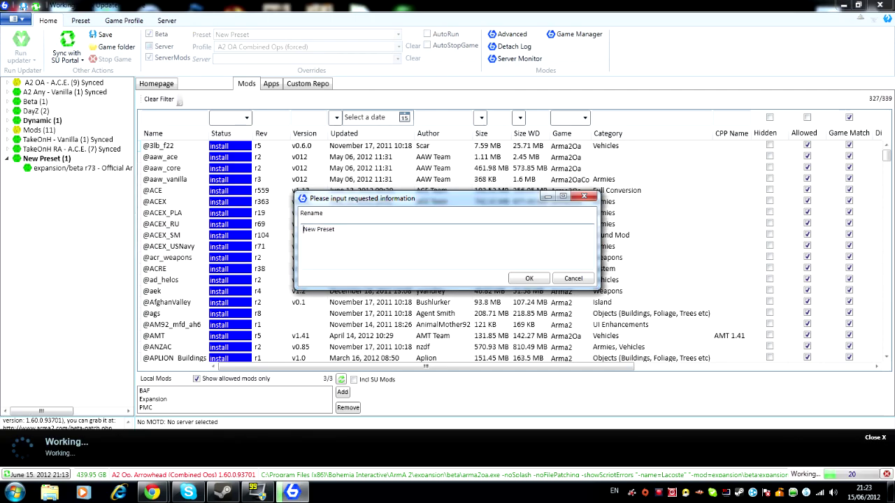
text(DayZ)
click(532, 279)
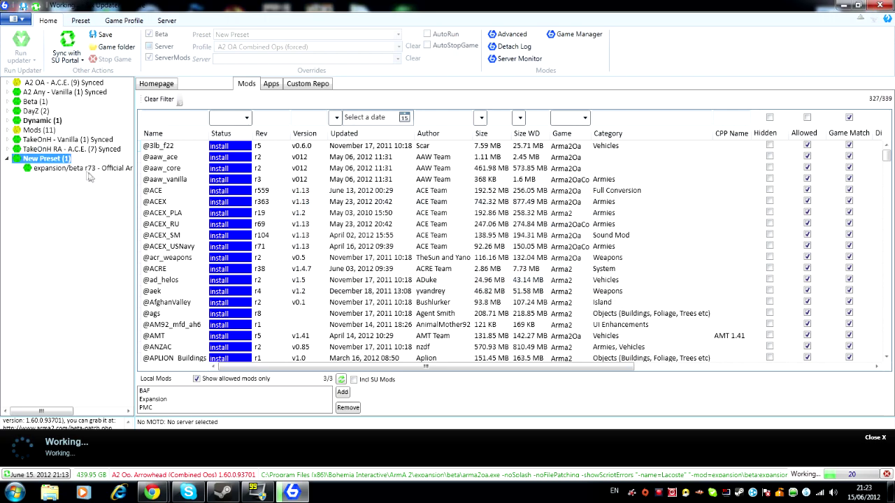
click(85, 169)
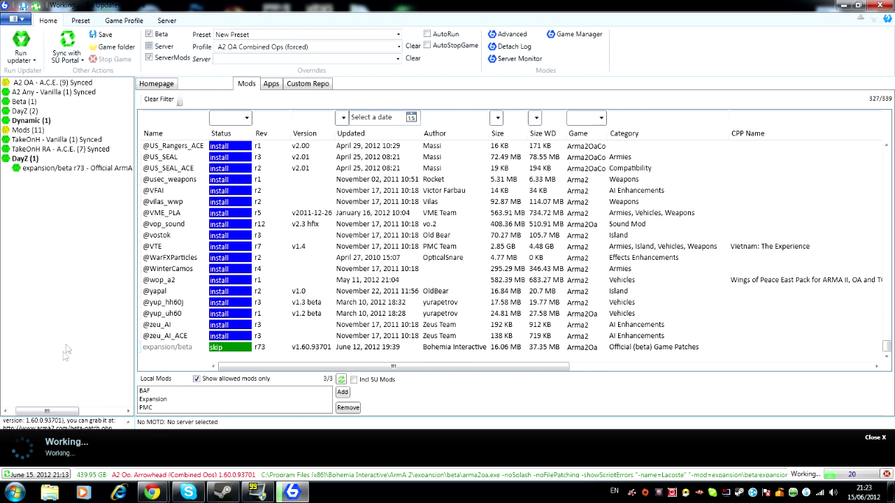
drag(77, 412, 116, 415)
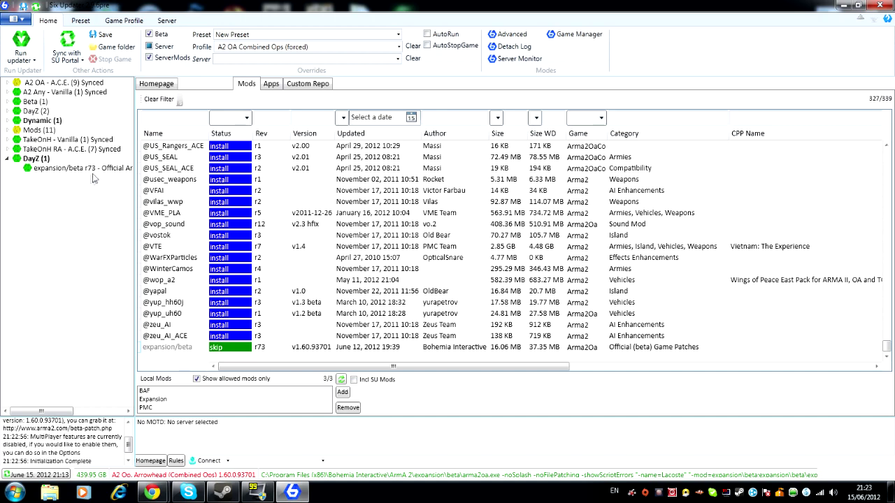
click(102, 171)
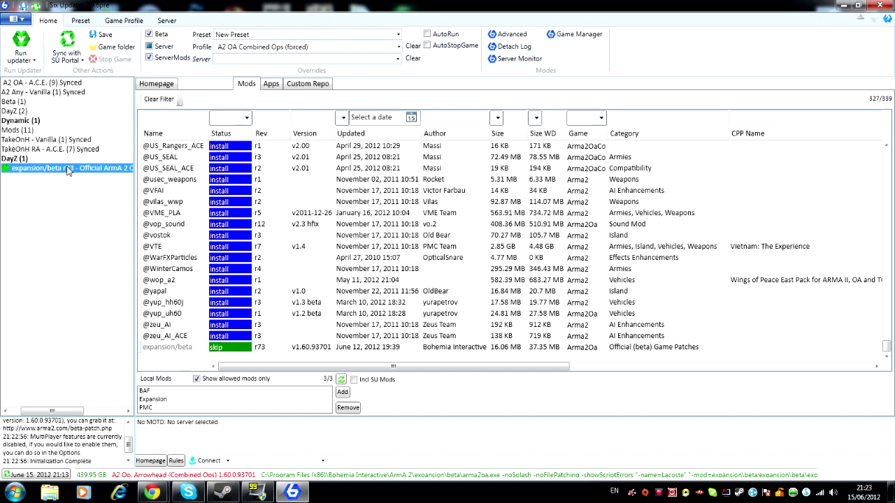
mouse_move(68, 172)
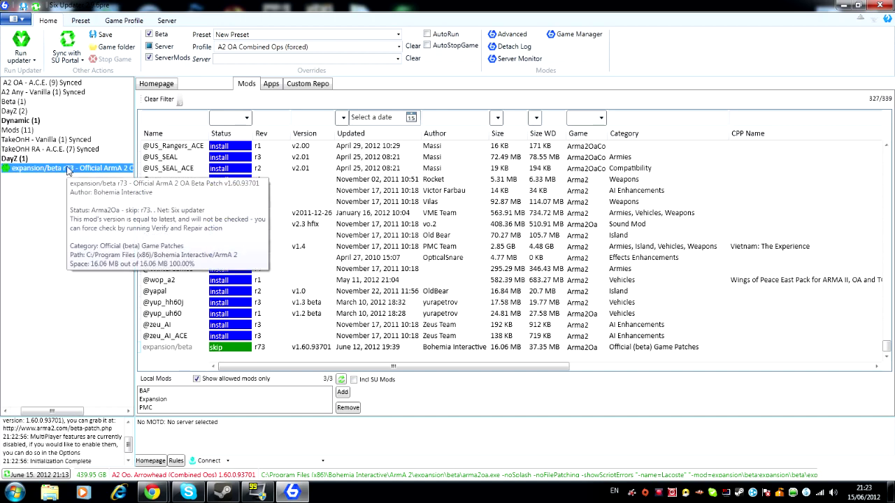
drag(81, 413, 49, 413)
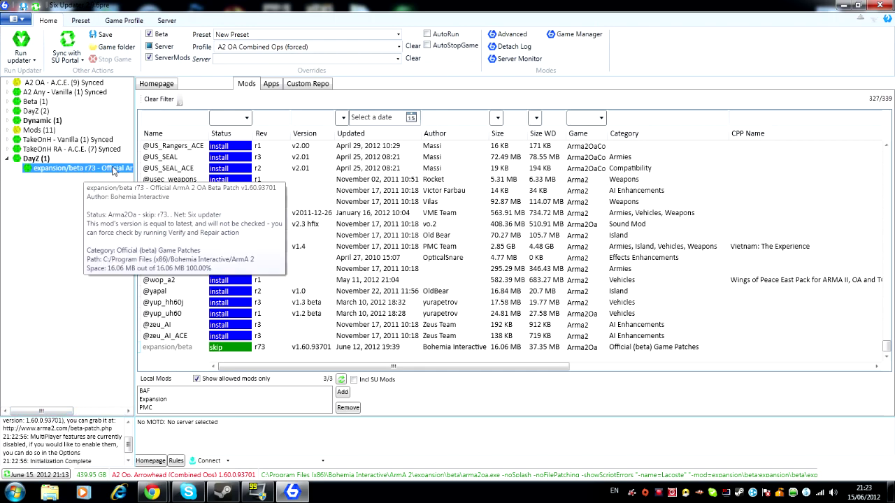
click(167, 117)
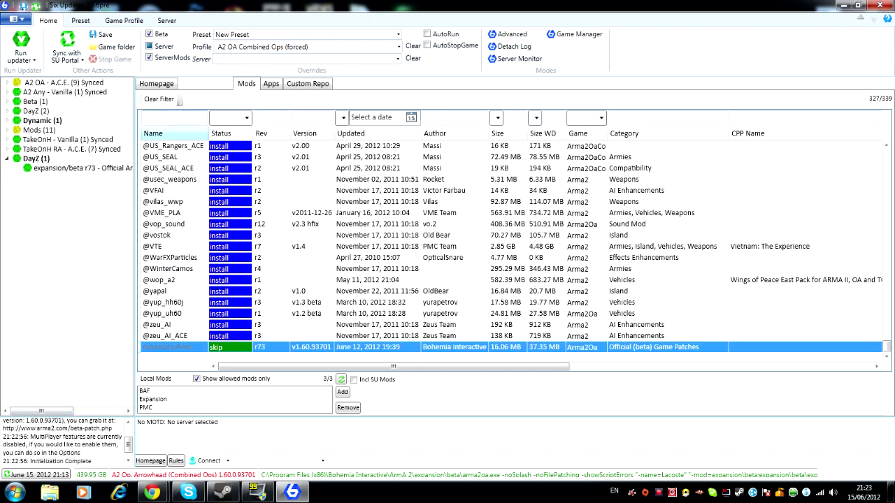
text(@day)
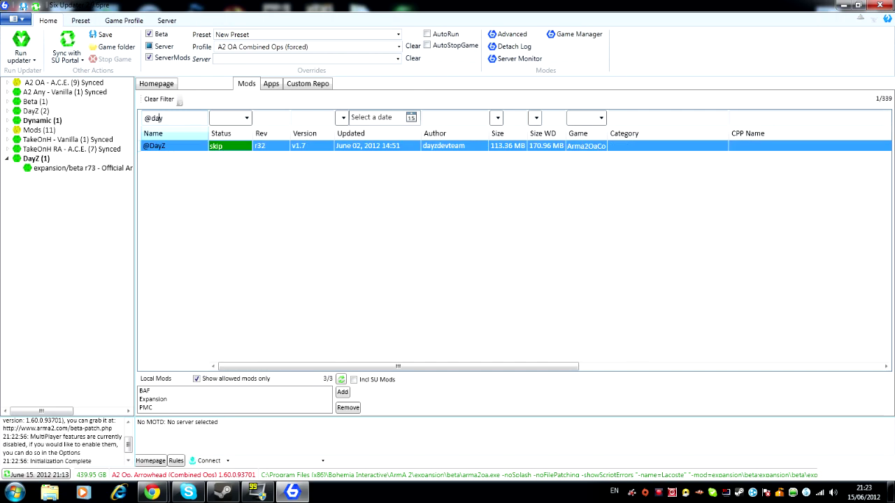
click(202, 147)
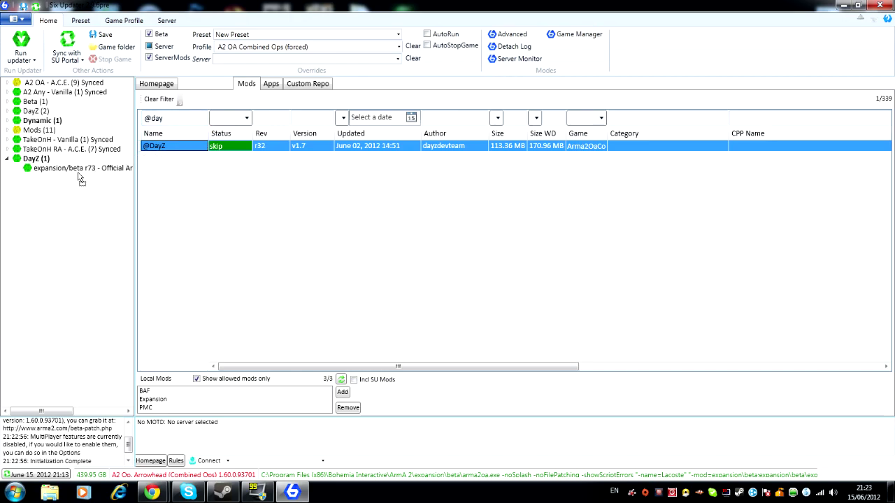
click(33, 161)
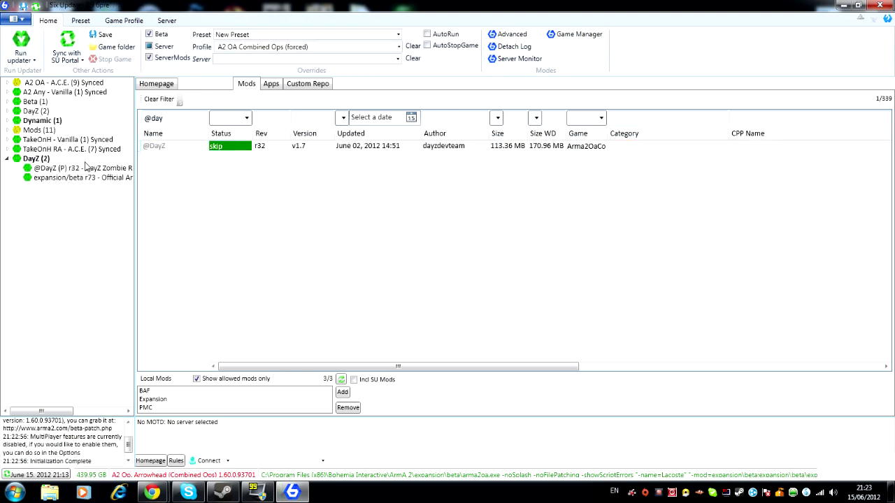
click(86, 167)
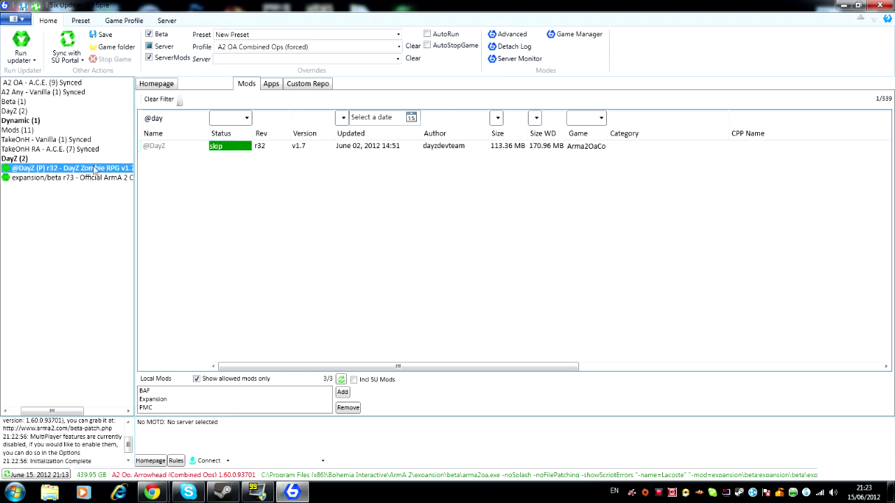
right_click(42, 170)
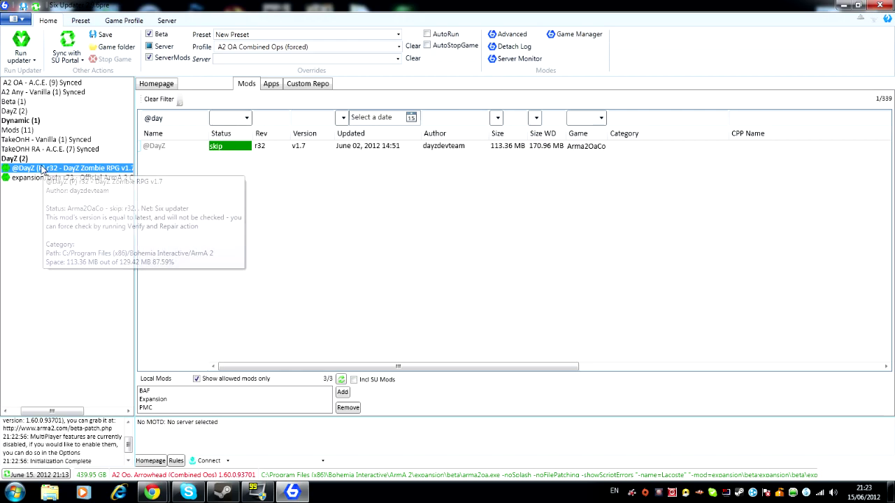
mouse_move(90, 352)
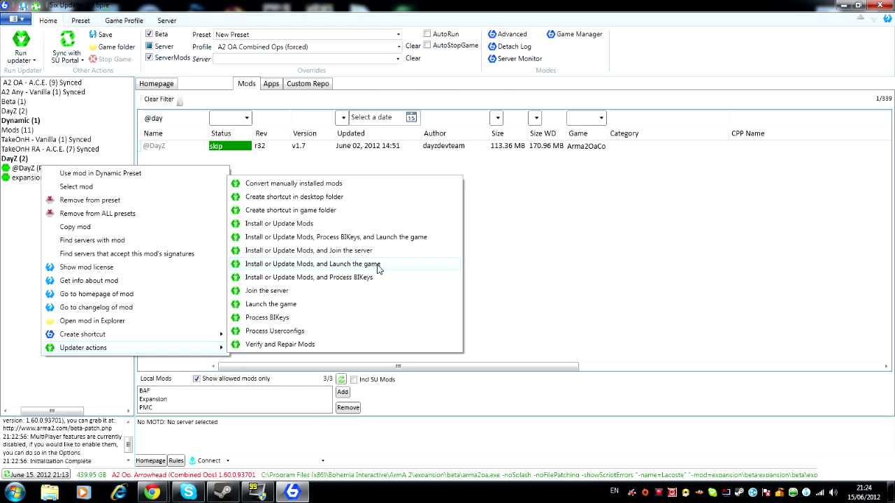
click(378, 269)
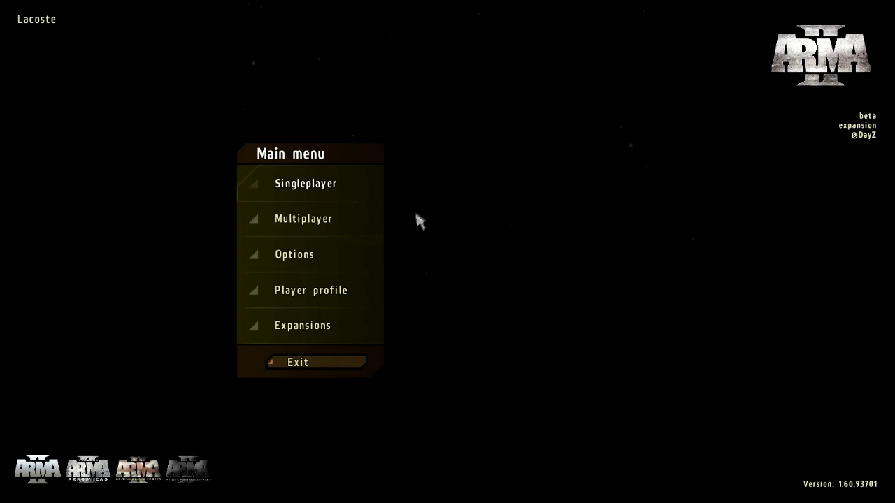
- Open the multiplayer server browser and filter it to host 1.7 and mission dayz
click(300, 221)
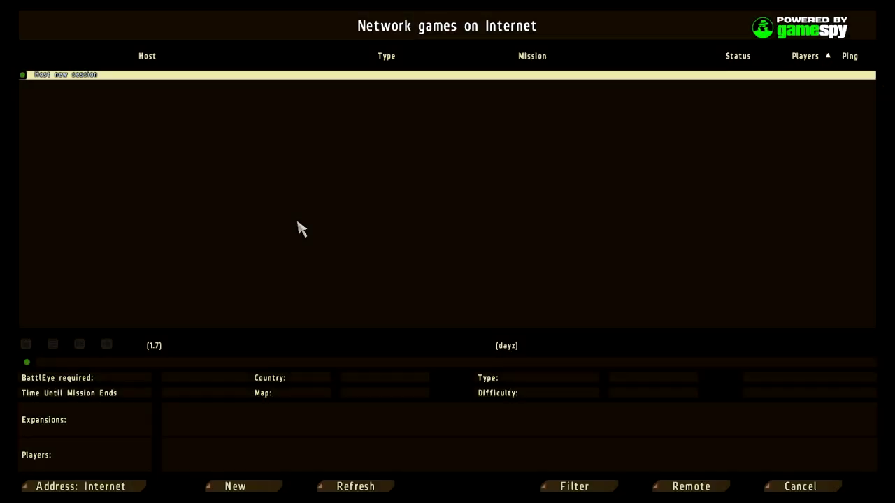
click(575, 485)
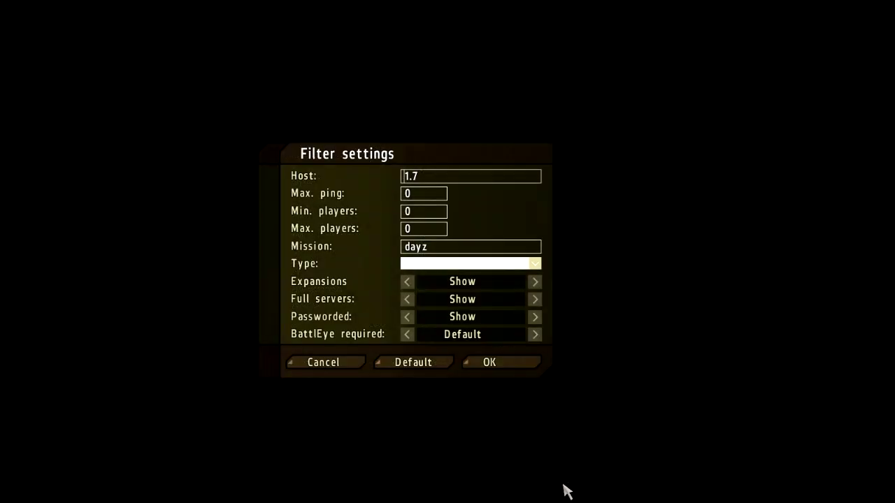
drag(447, 179, 385, 181)
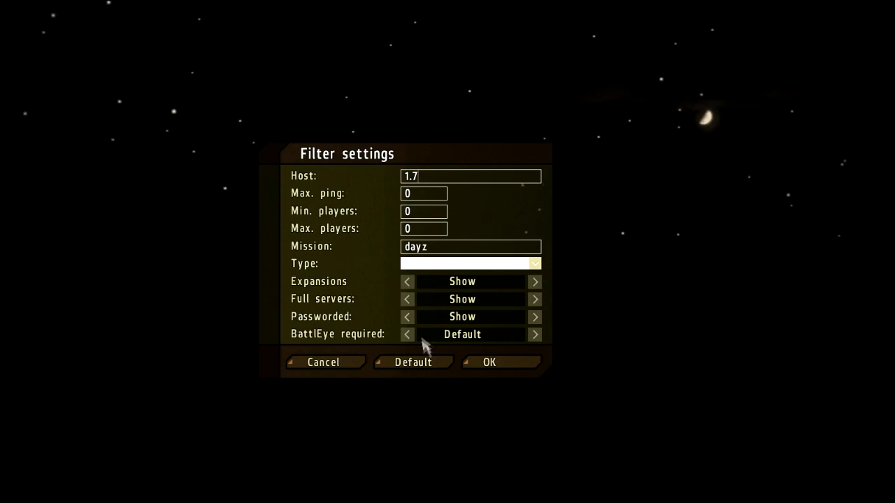
click(490, 362)
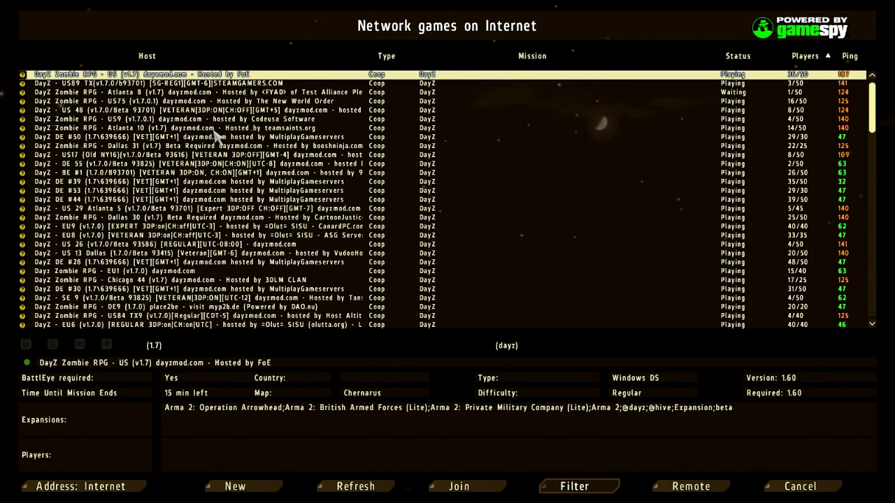
- Browse the filtered server list and join the DayZ - UK9 server
click(215, 130)
key(Down)
key(Down)
key(Down)
key(Down)
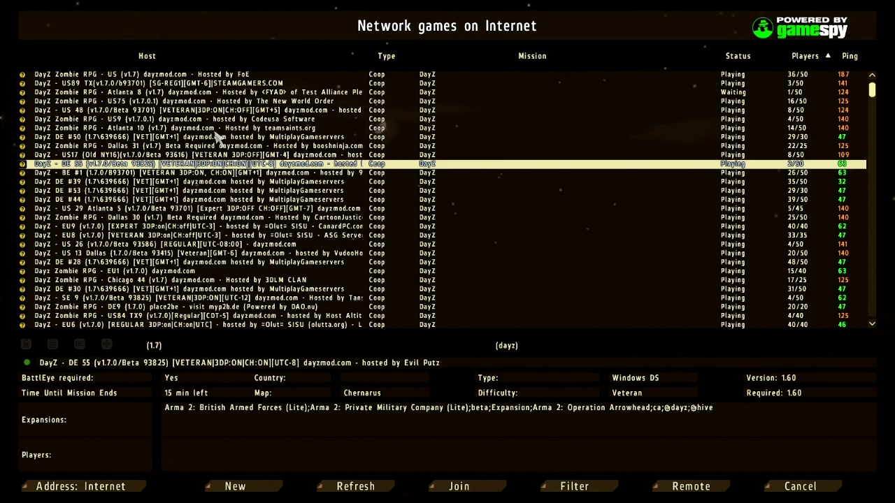
key(Down)
key(Down)
key(Down)
key(Down)
key(Down)
key(Down)
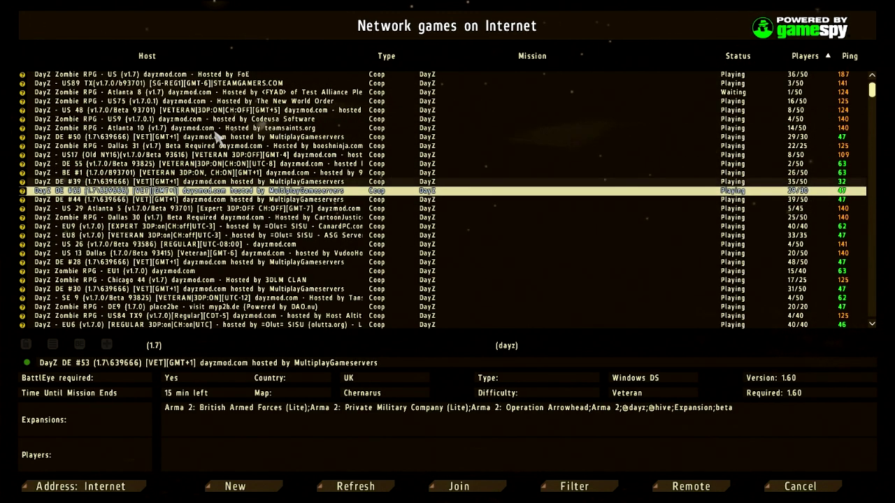
key(Up)
key(Up)
key(Up)
key(Up)
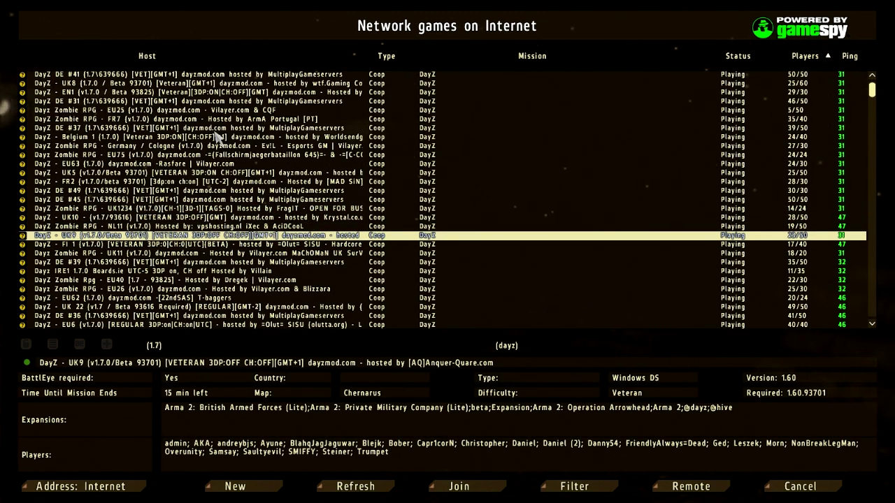
key(Tab)
key(Return)
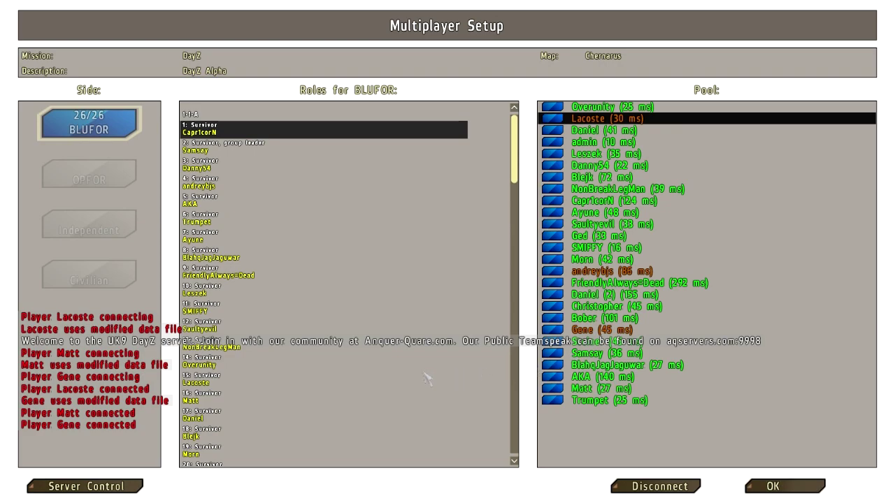
- Confirm the Multiplayer Setup lobby so the DayZ mission downloads and loads
click(786, 488)
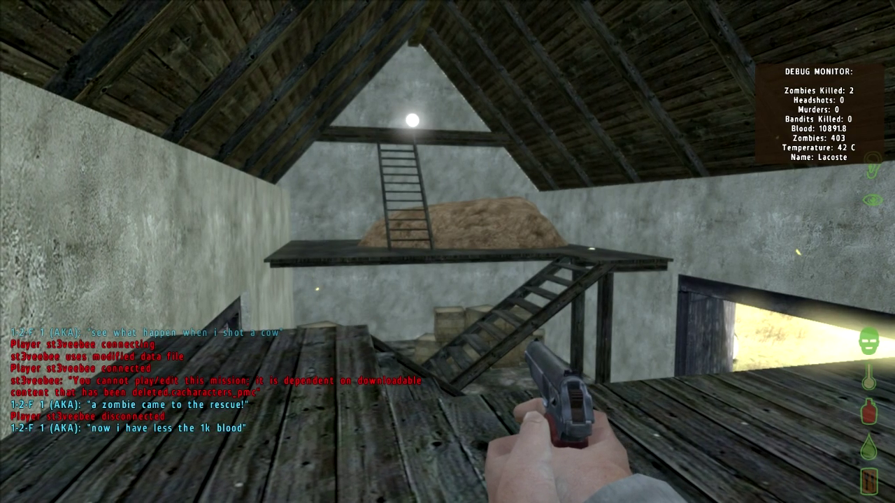
- Open the gear inventory and inspect the PDW stored in the Patrol Pack
key(g)
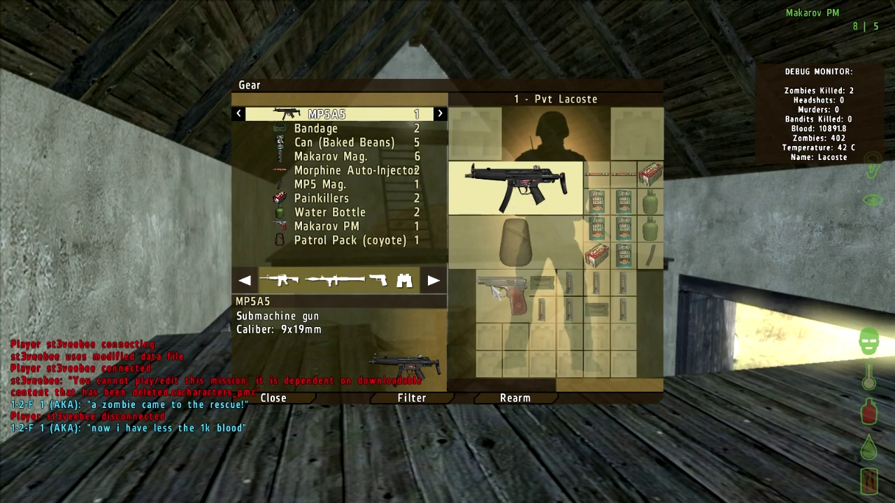
click(326, 241)
click(523, 401)
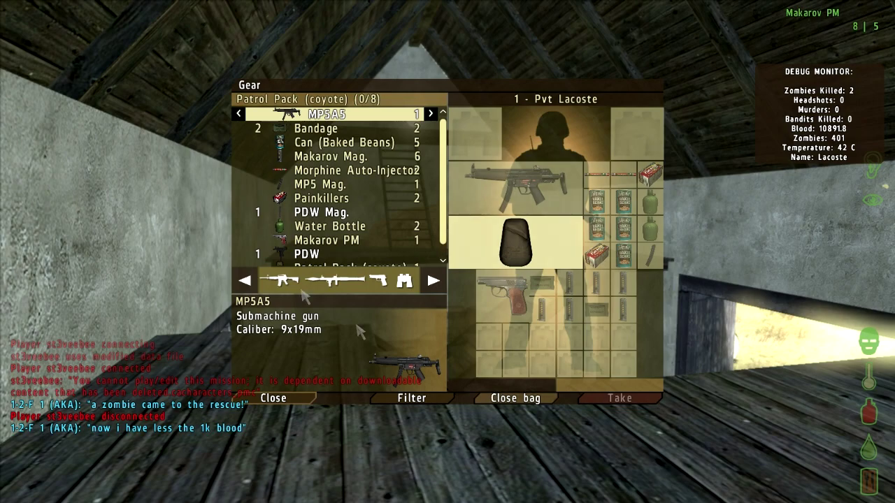
click(295, 255)
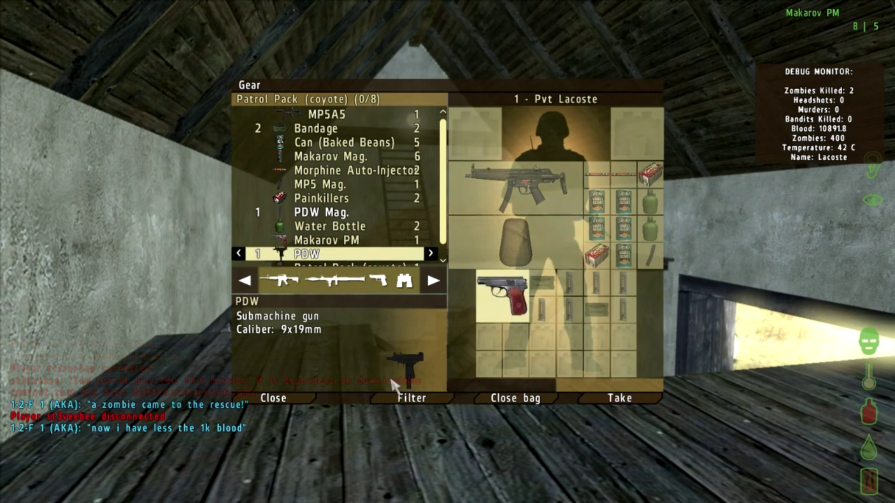
click(490, 401)
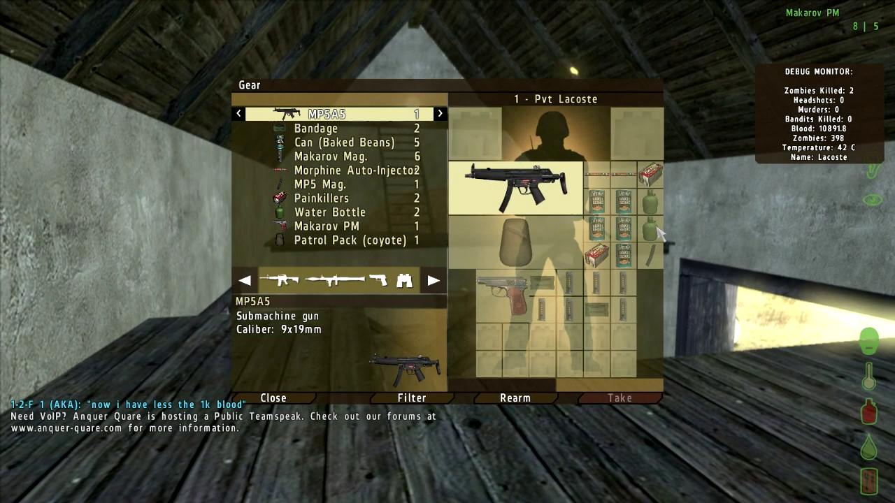
- Drink a Water Bottle, eat the Baked Beans, then walk across the plank floor to the ledge
right_click(653, 233)
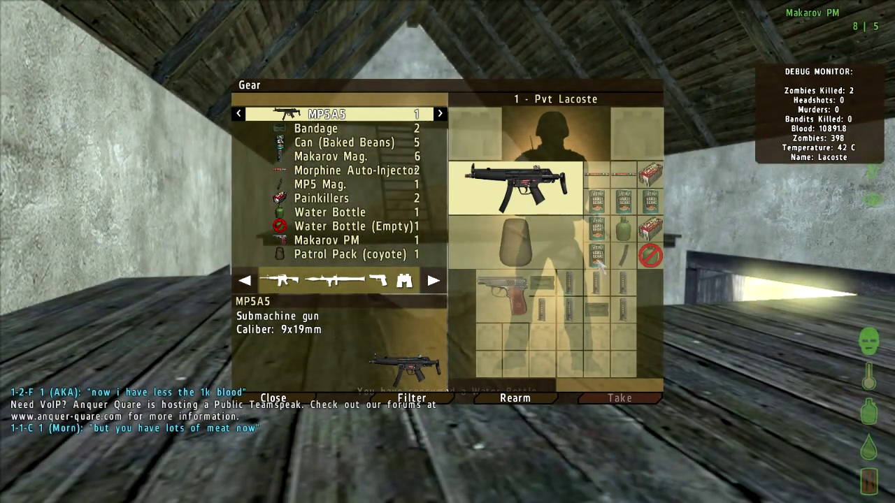
right_click(606, 263)
click(608, 260)
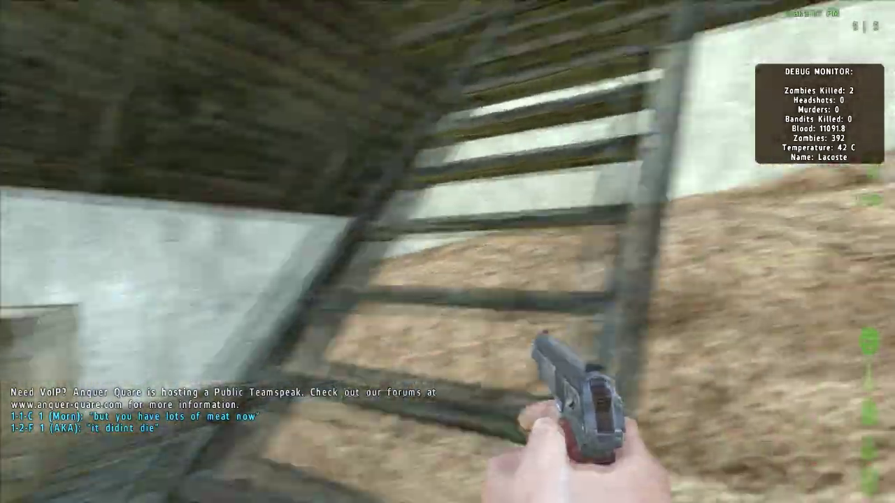
key(w)
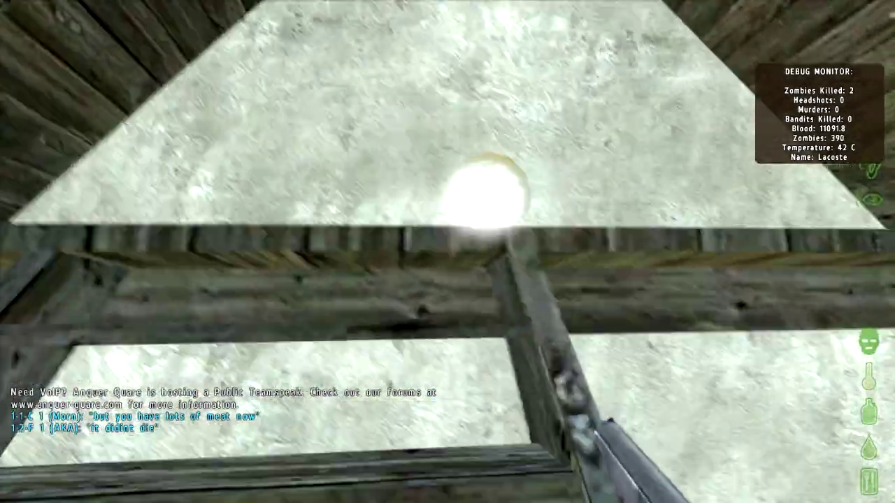
key(w)
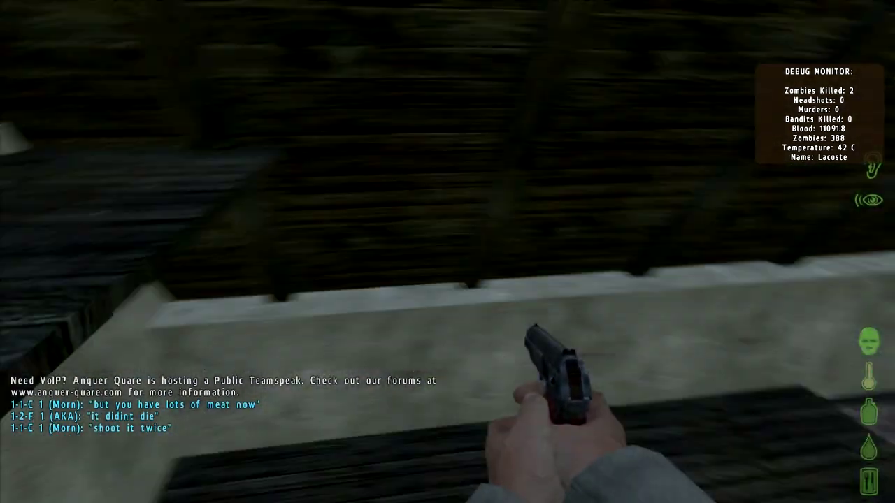